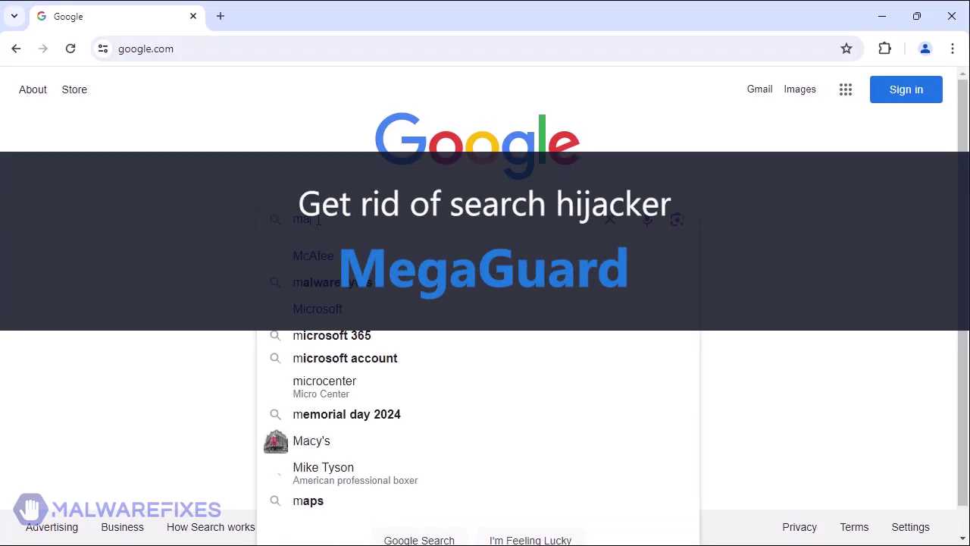
Step: Search Google for "malwarefixes" and repeat the same search on the page it redirects to
type("lwaref")
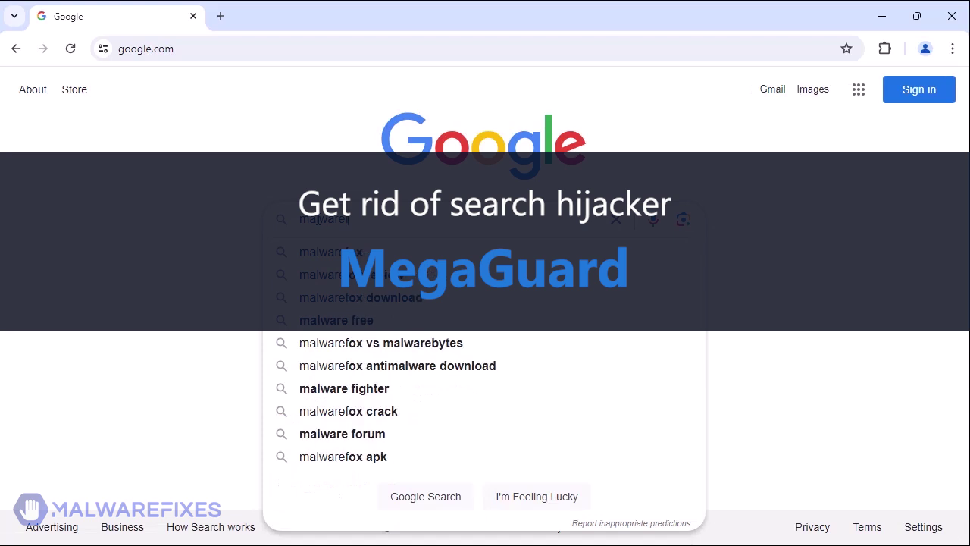
type("ixes")
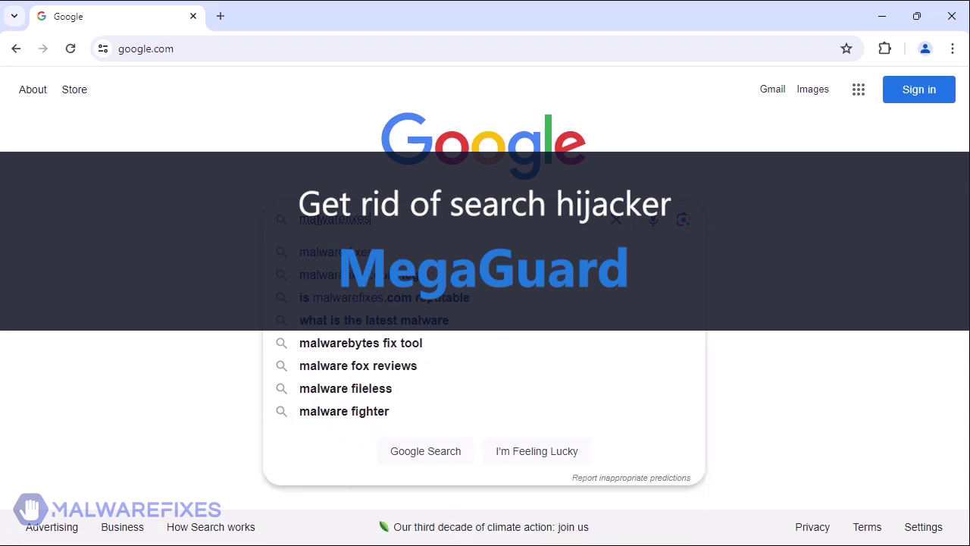
key("Return")
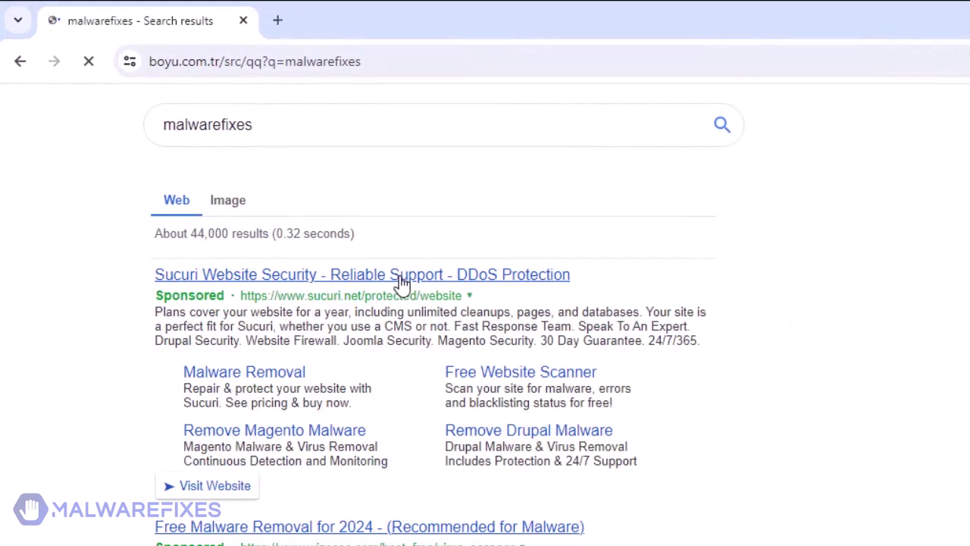
left_click(291, 133)
key("Return")
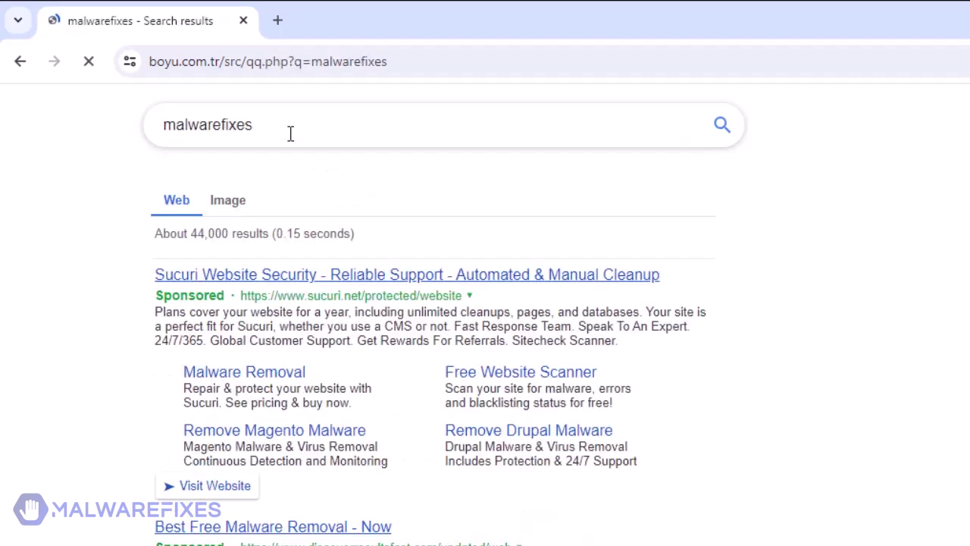
Step: Search for "malwarefixes" again through the browser's own default search engine
left_click(412, 61)
type("malwarefixes.")
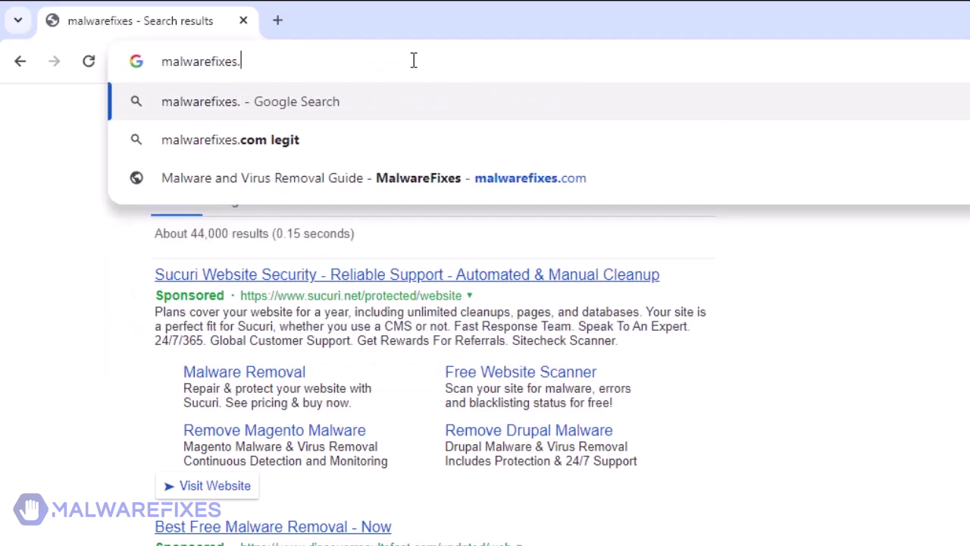
key("BackSpace")
key("Return")
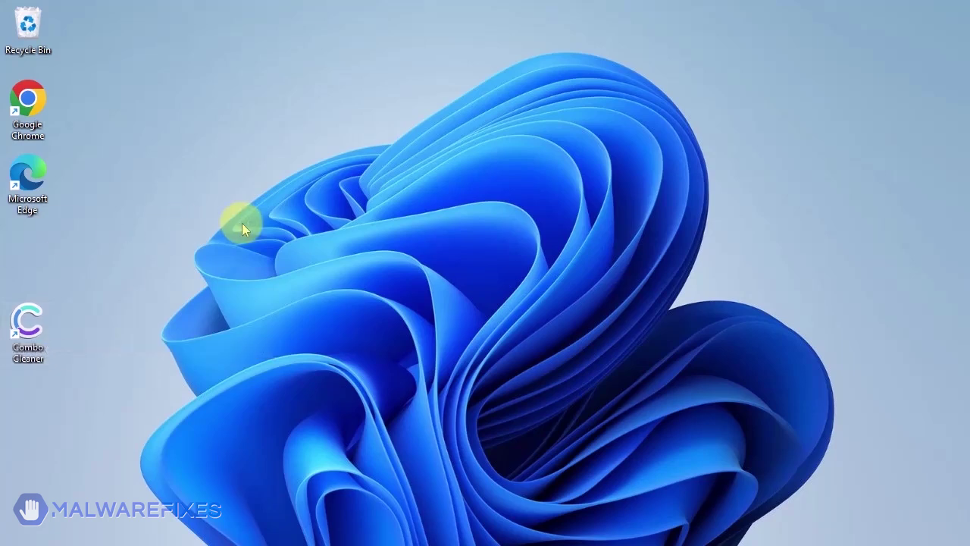
Step: Run a Quick Scan in Combo Cleaner and remove all the threats it lists
double_click(28, 324)
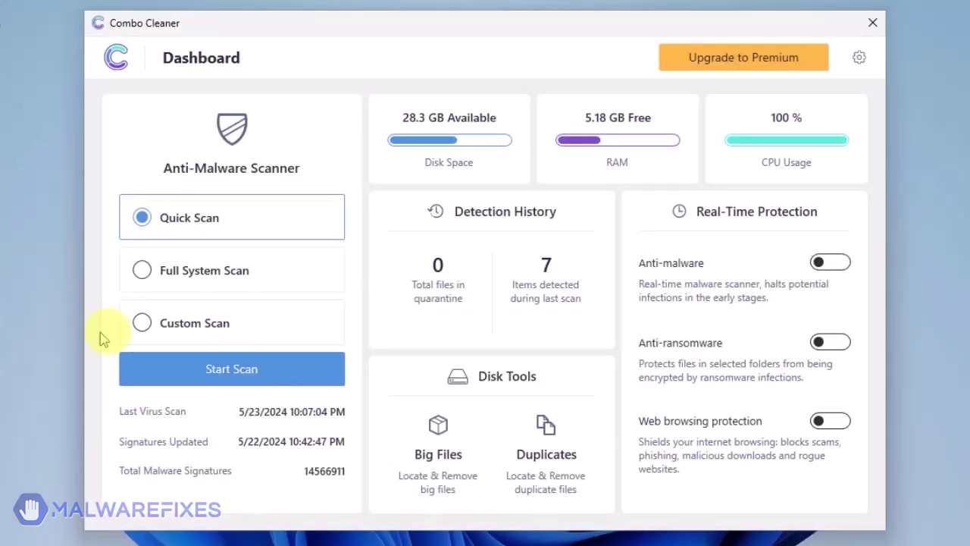
left_click(231, 372)
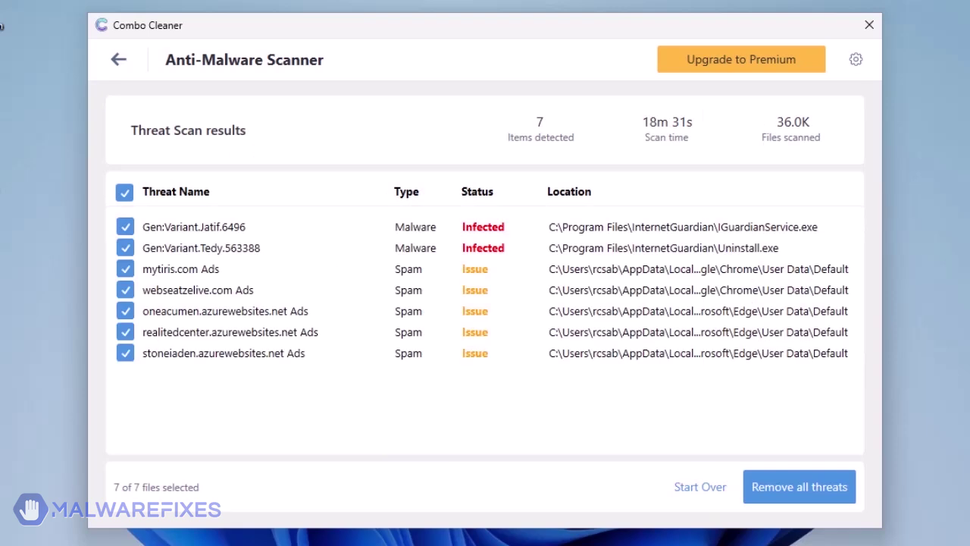
left_click(802, 489)
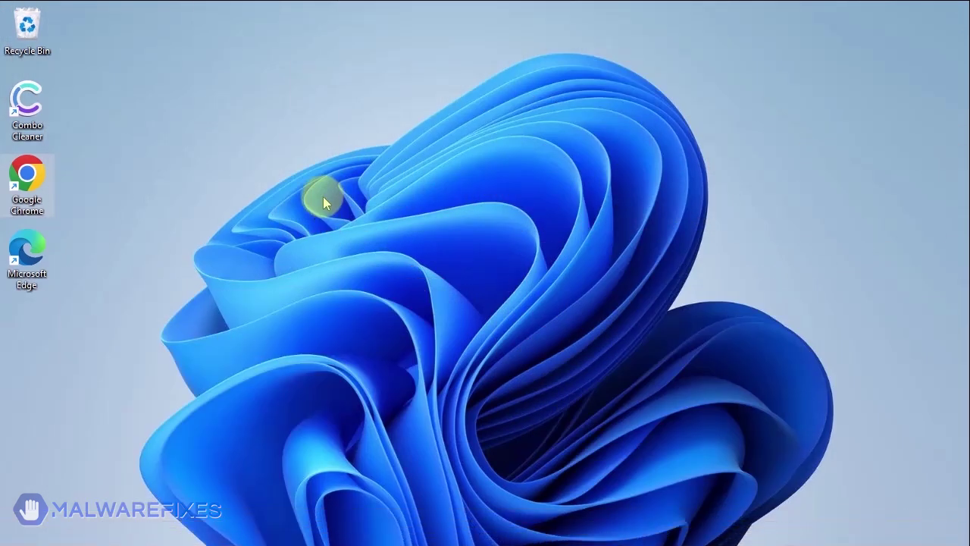
Step: Remove the MegaGuard extension from Google Chrome and close the browser
double_click(30, 191)
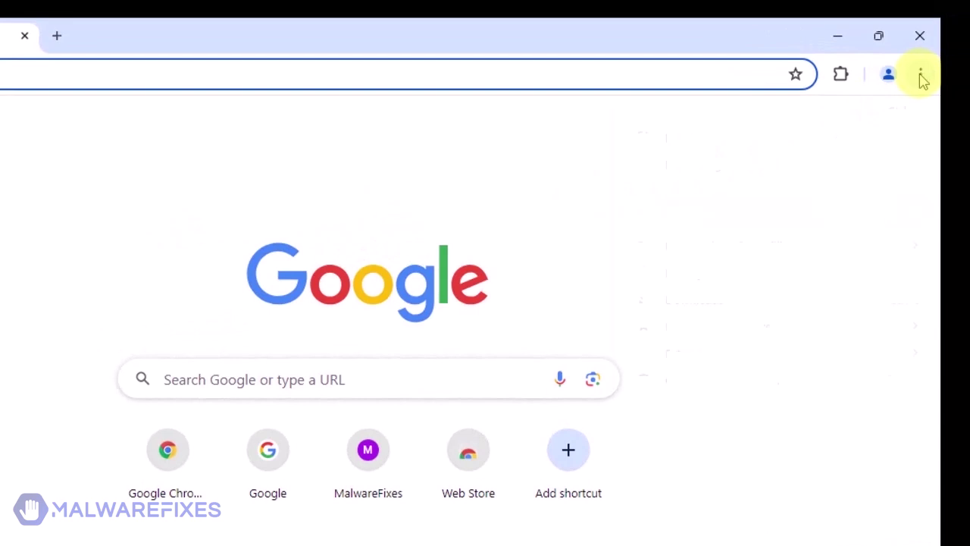
left_click(920, 76)
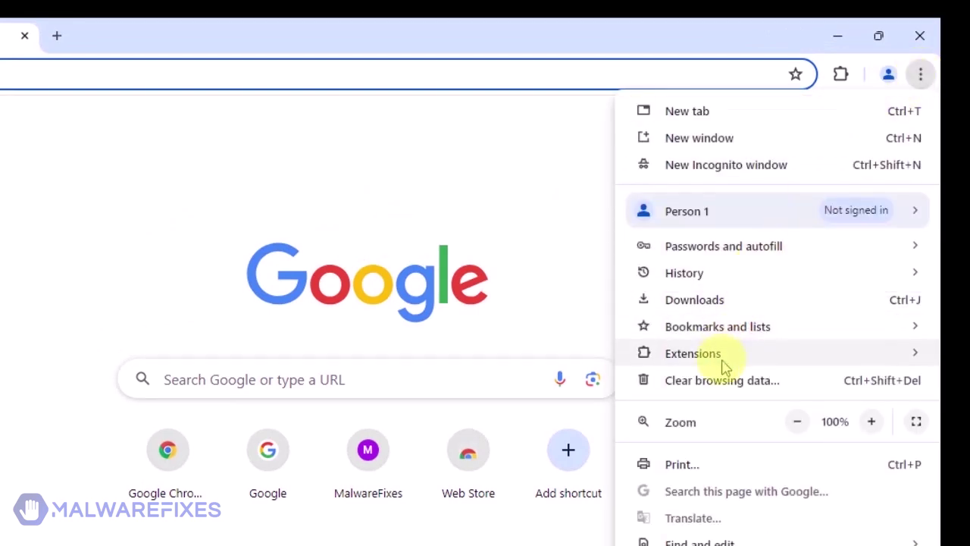
mouse_move(725, 366)
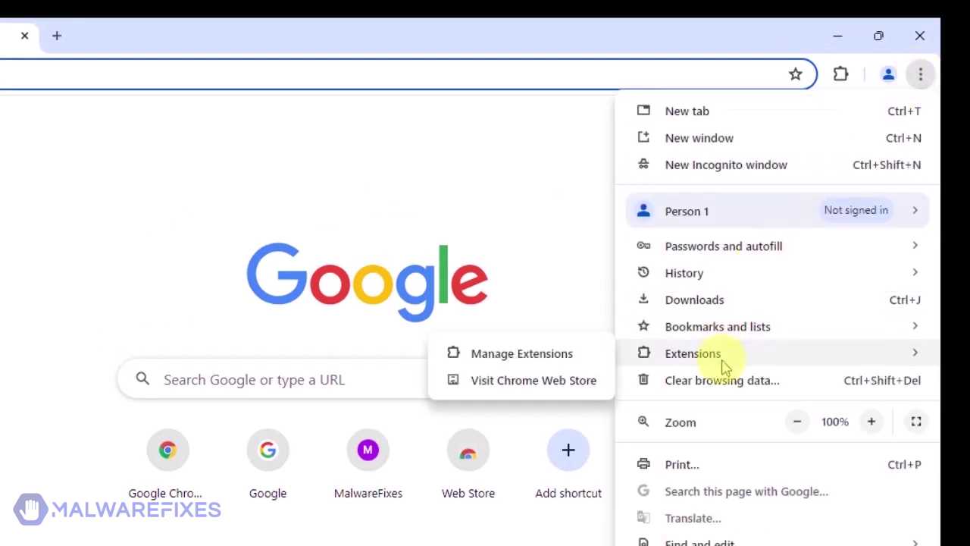
left_click(531, 359)
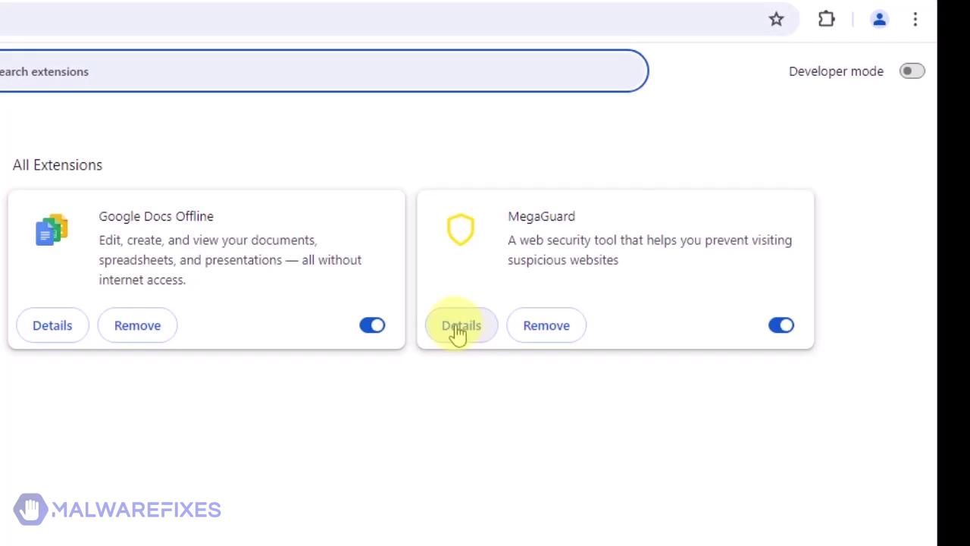
left_click(557, 337)
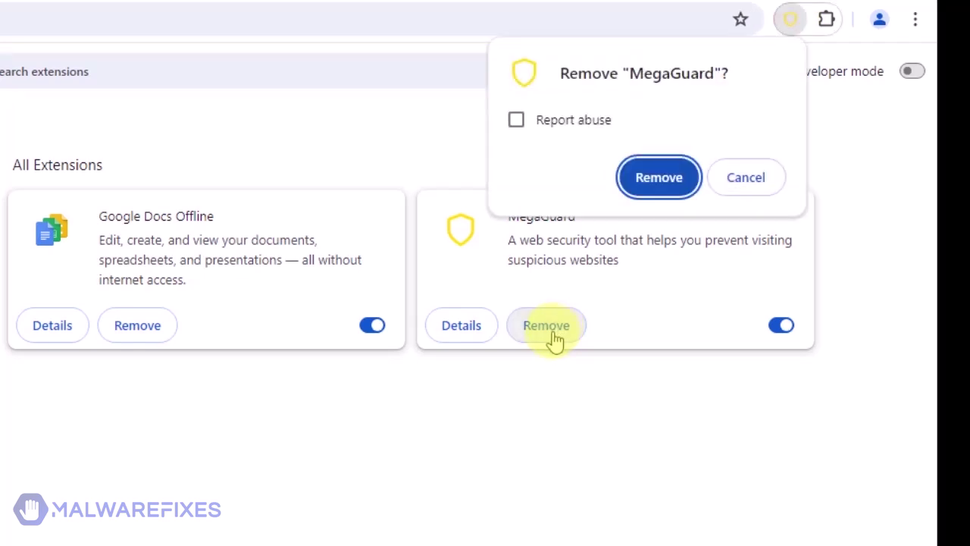
left_click(648, 182)
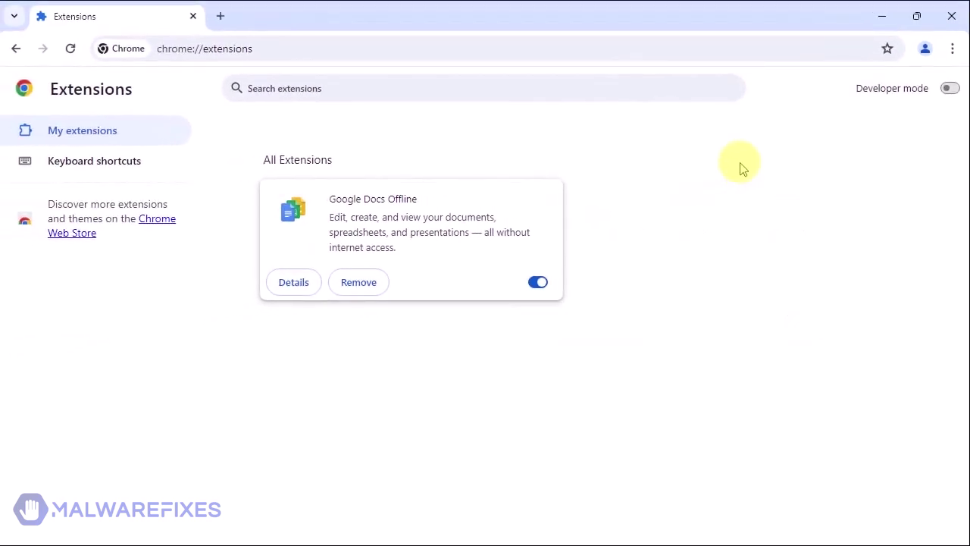
left_click(952, 17)
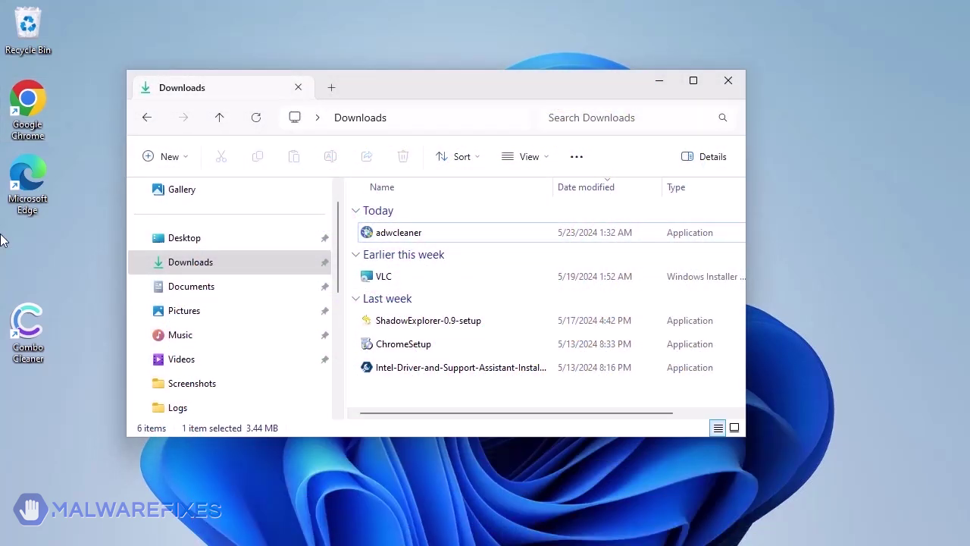
Step: Launch adwcleaner from the Downloads folder and allow it to make changes to the device
left_click(394, 239)
double_click(393, 239)
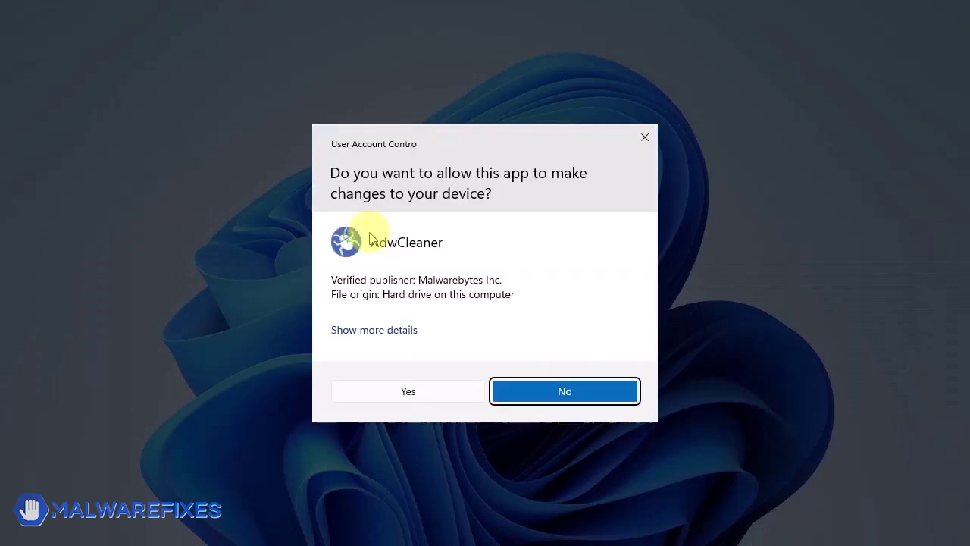
left_click(439, 395)
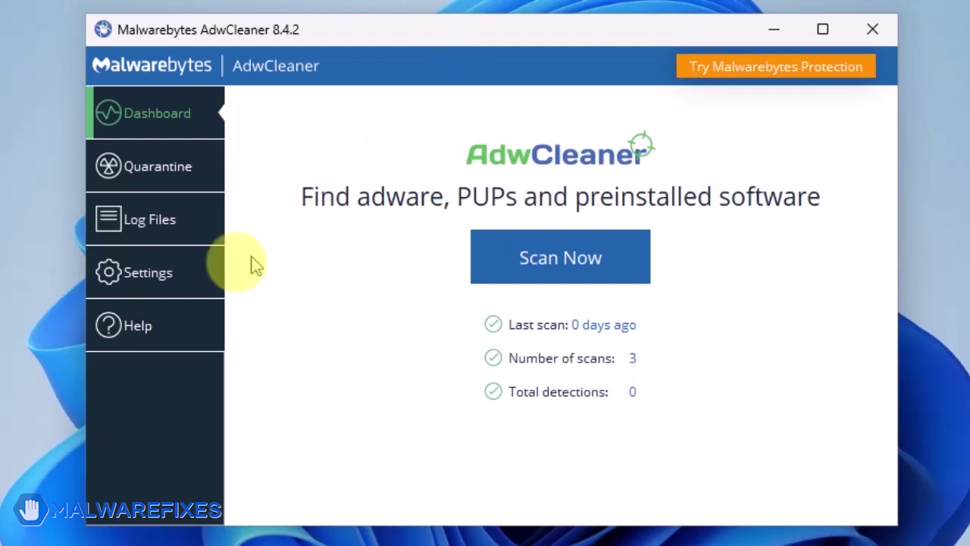
Step: Turn on the Reset Chrome policies and Reset IE policies basic repair actions in the AdwCleaner settings
left_click(135, 278)
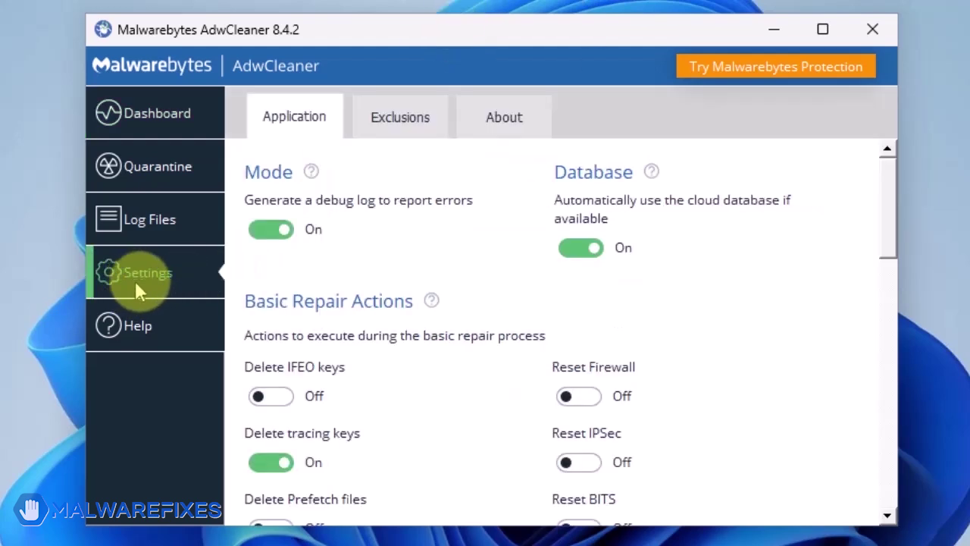
scroll(470, 287, "down", 3)
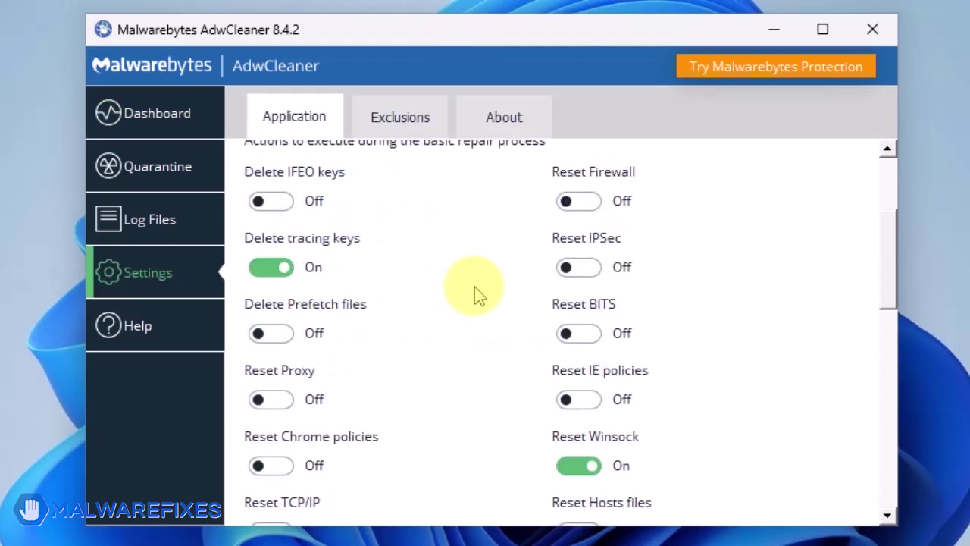
scroll(474, 286, "down", 1)
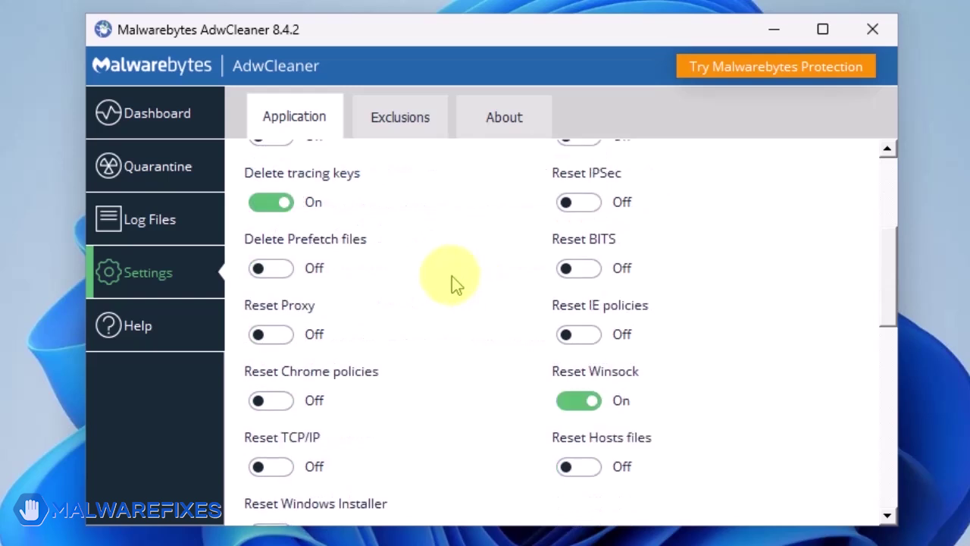
left_click(267, 404)
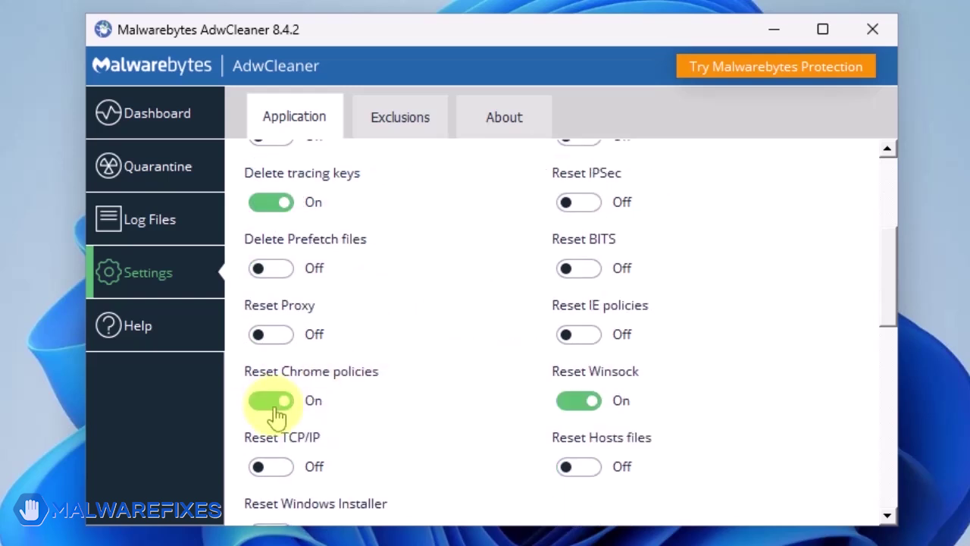
left_click(593, 341)
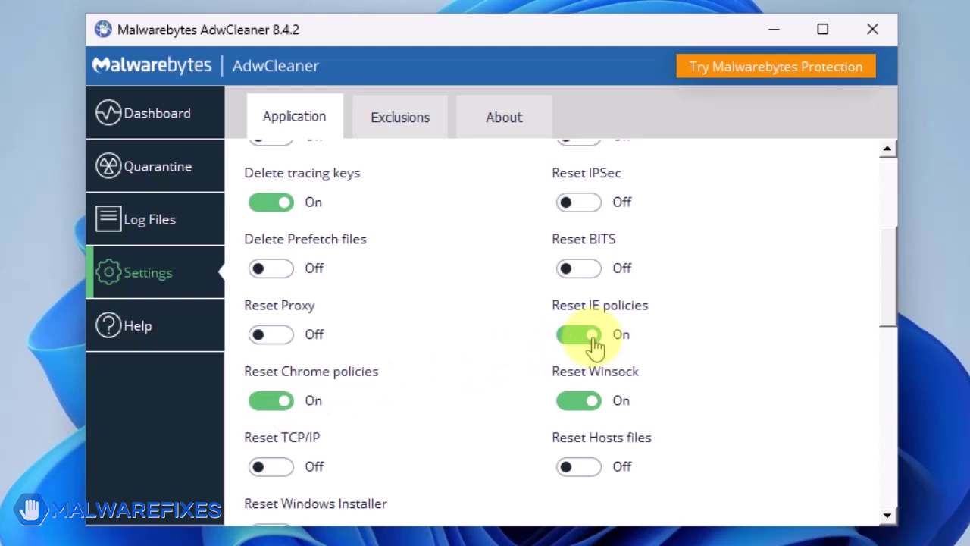
Step: Scan the computer with AdwCleaner and run the Basic Repair, agreeing to close all processes
left_click(149, 121)
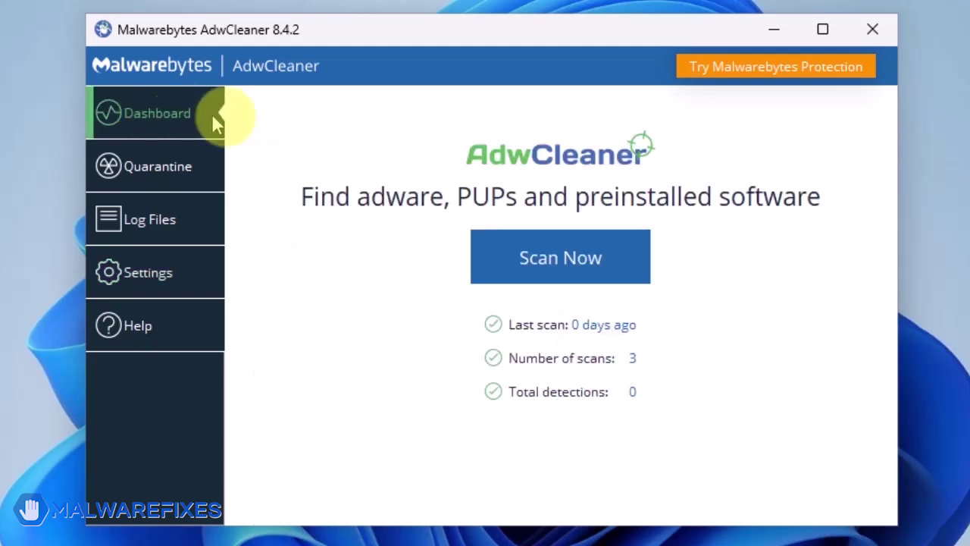
left_click(553, 262)
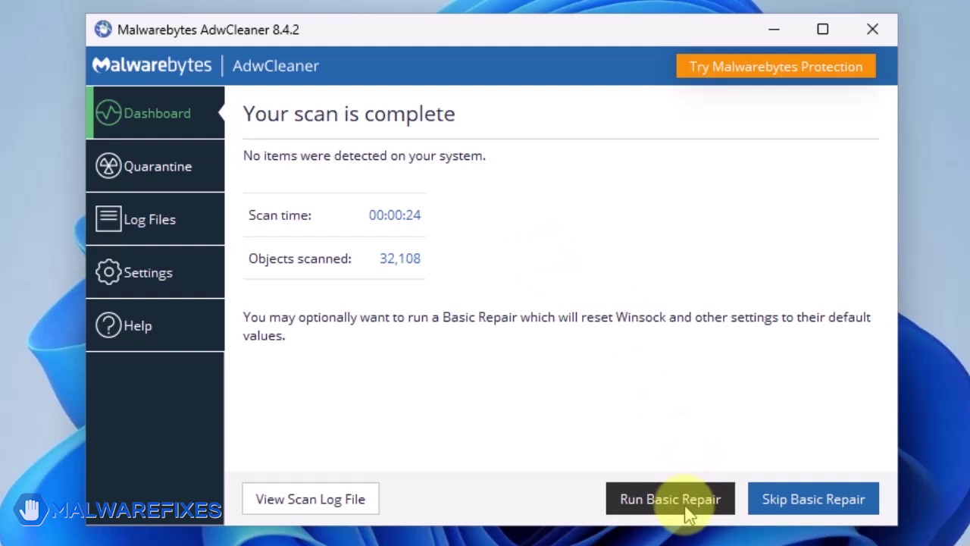
left_click(686, 513)
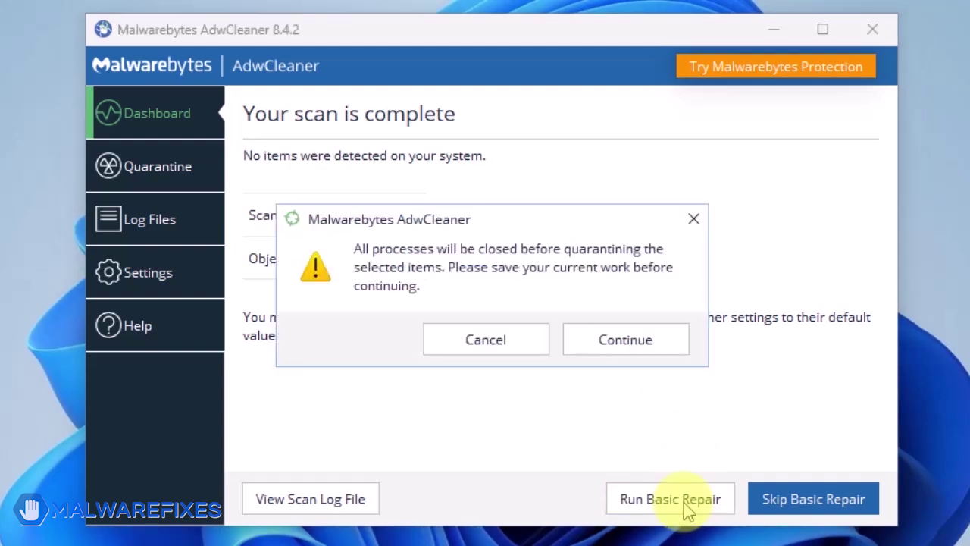
left_click(635, 350)
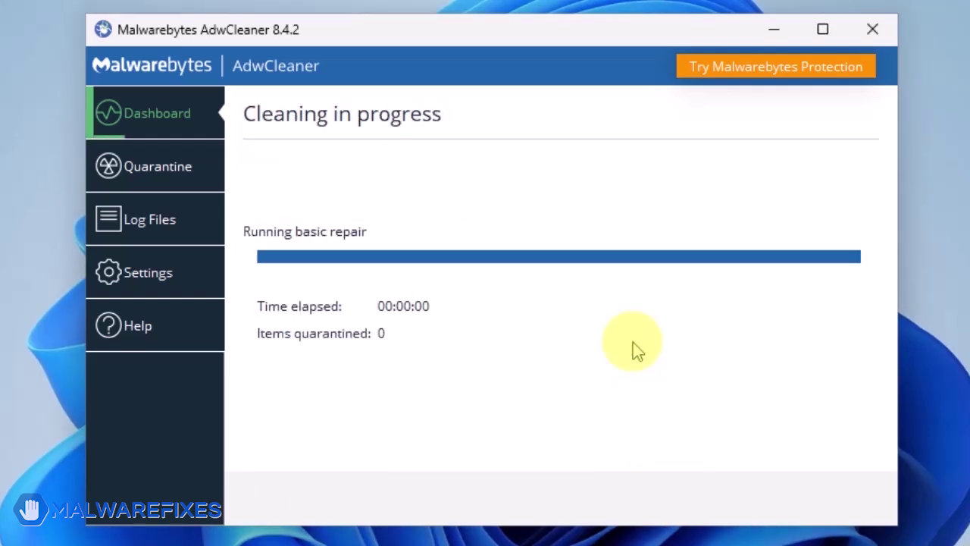